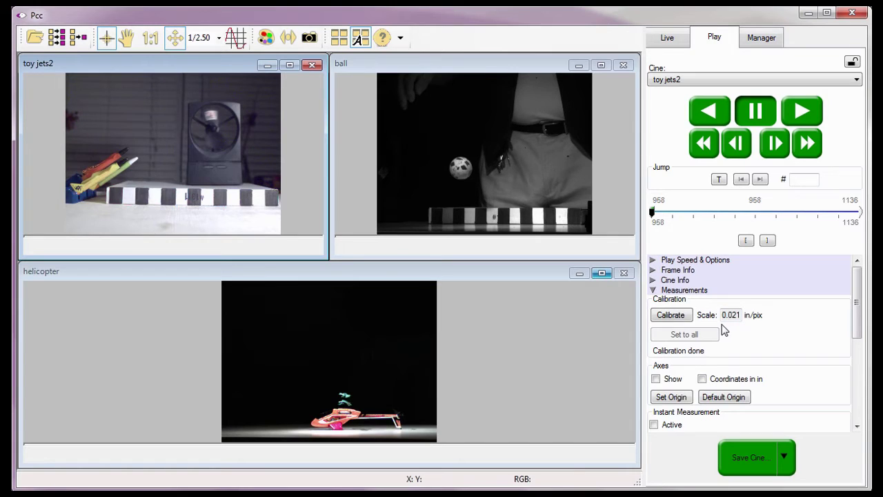
# - Check that the ball and helicopter cines both show a 0.021 in/pix calibration scale
pyautogui.click(423, 68)
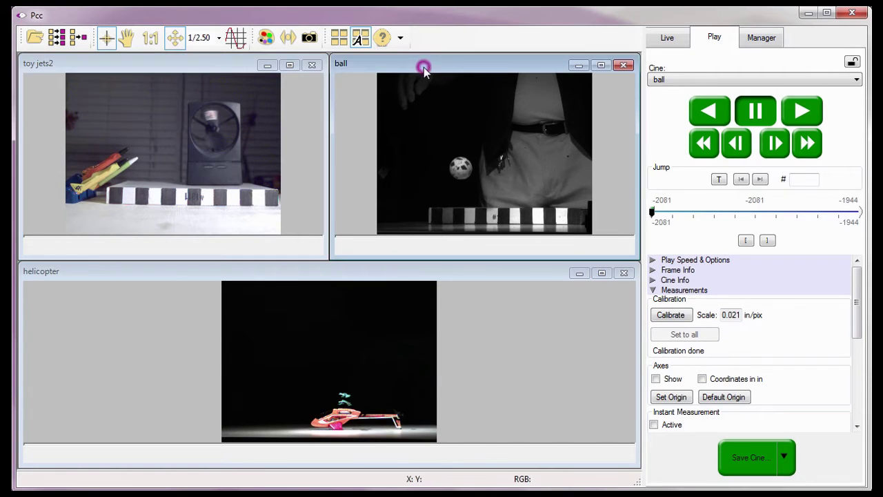
pyautogui.click(724, 330)
pyautogui.click(70, 271)
pyautogui.click(720, 325)
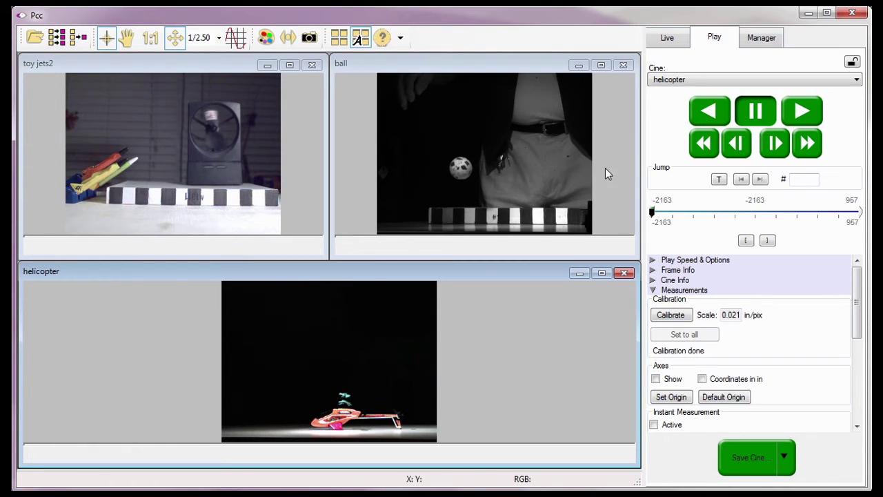
# - Close the ball and helicopter cines and review Measurement preferences, leaving Unique scale per application off
pyautogui.click(615, 66)
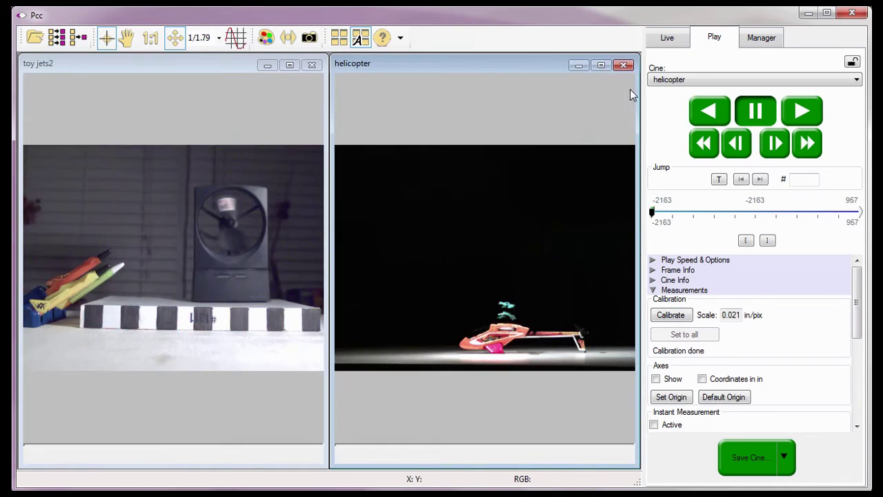
pyautogui.click(625, 66)
pyautogui.click(765, 37)
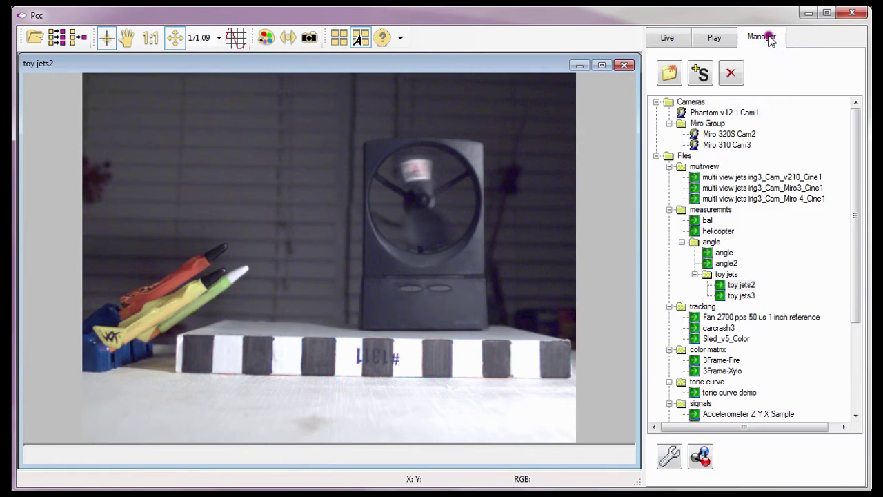
pyautogui.click(668, 456)
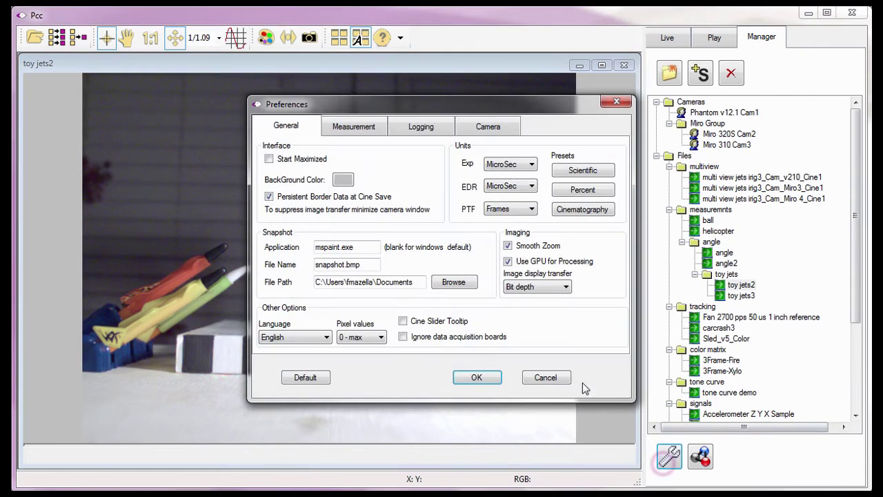
pyautogui.click(352, 127)
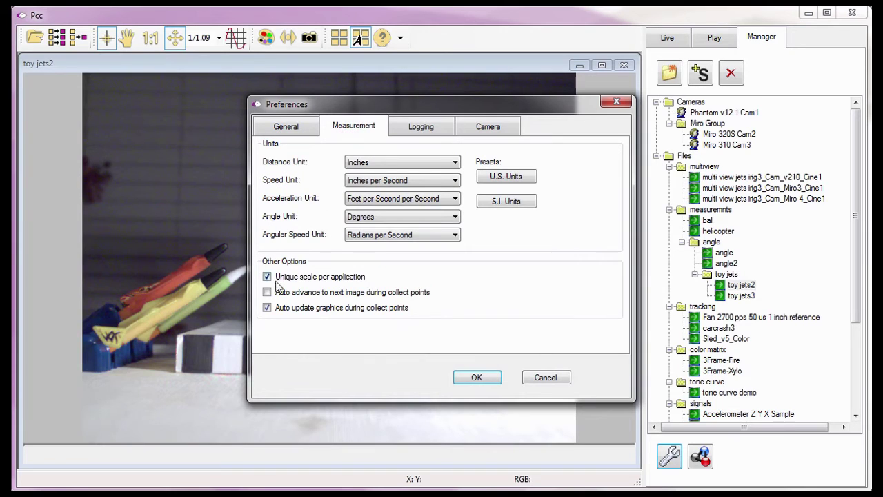
pyautogui.click(481, 376)
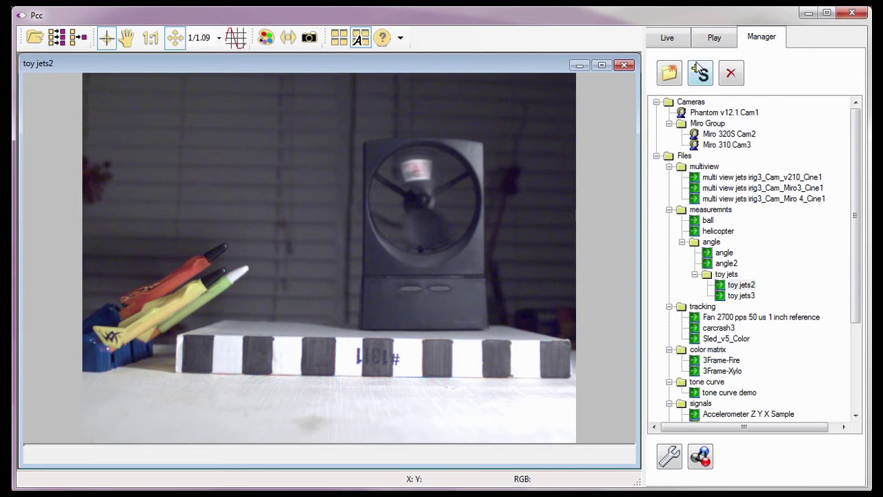
# - Show the Play tab controls for toy jets2, confirming its 0.021 in/pix calibration is done
pyautogui.click(706, 38)
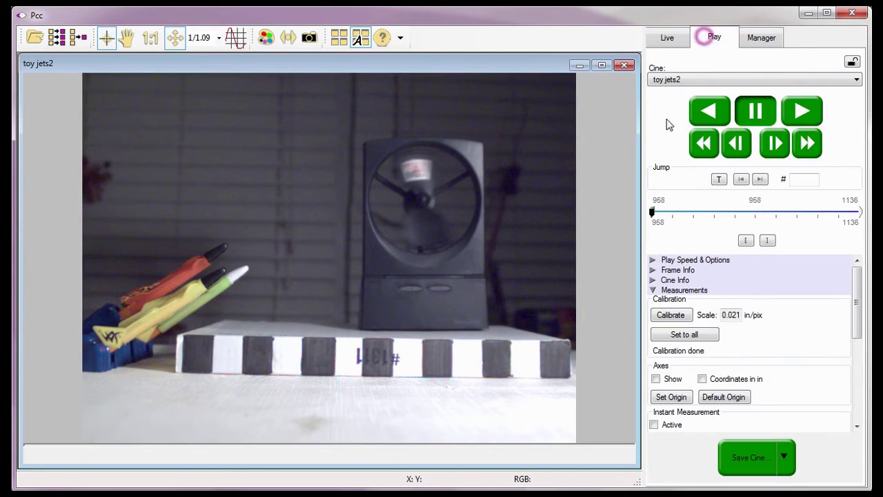
pyautogui.click(642, 288)
pyautogui.click(766, 195)
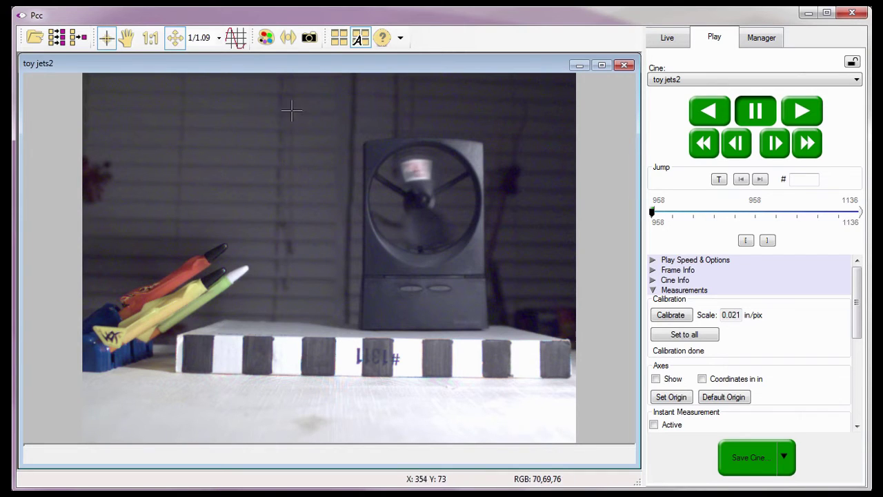
# - In Image Tools, preview the Edge Hipass, Laplacian, Prewitt and Sobel filters on toy jets2
pyautogui.click(267, 38)
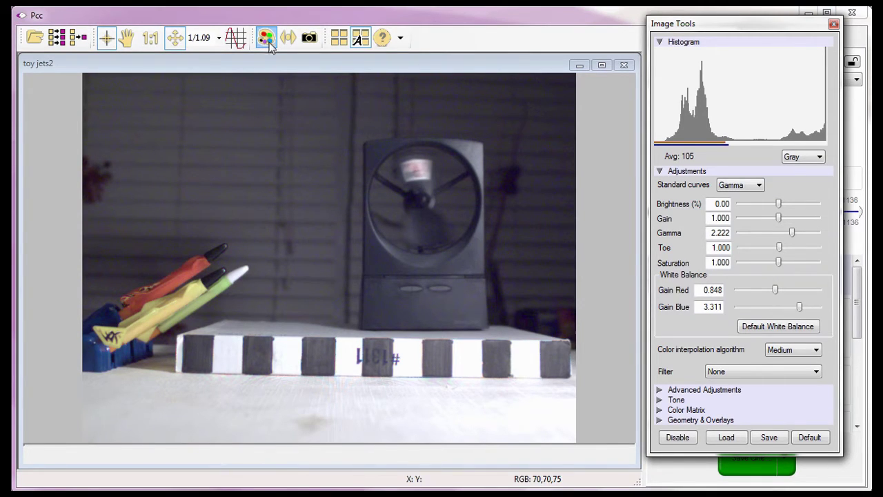
pyautogui.click(810, 371)
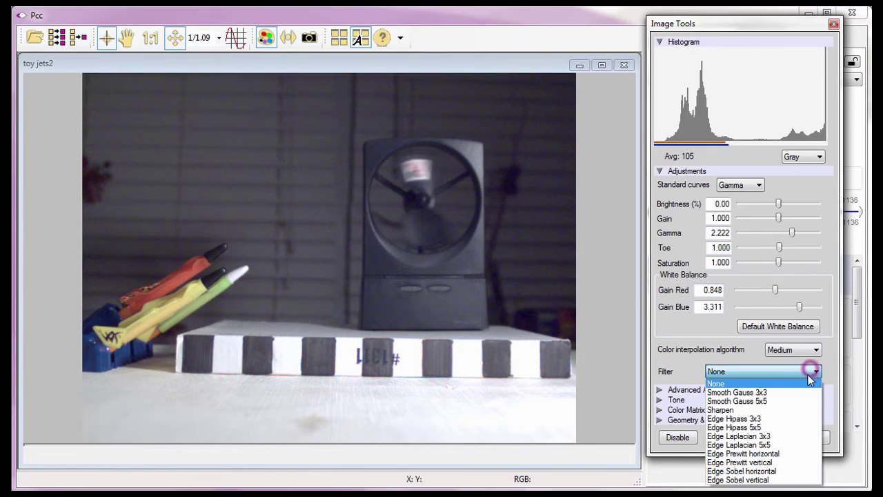
pyautogui.click(759, 418)
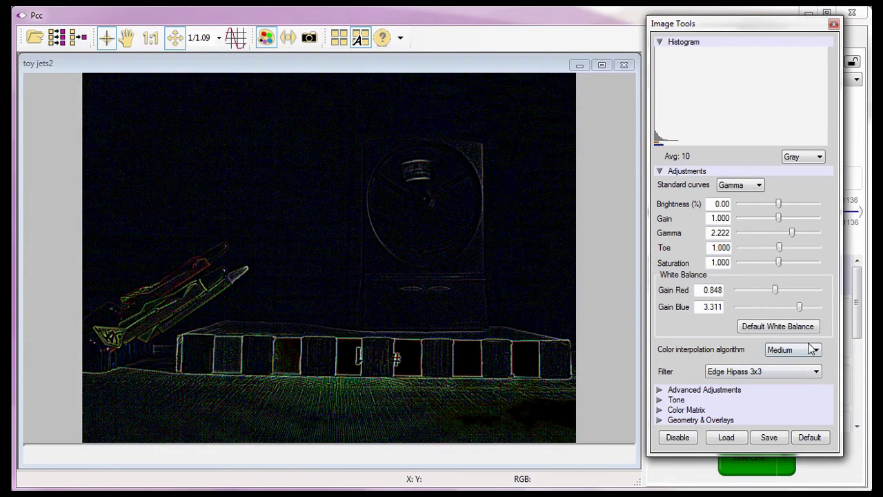
pyautogui.click(820, 372)
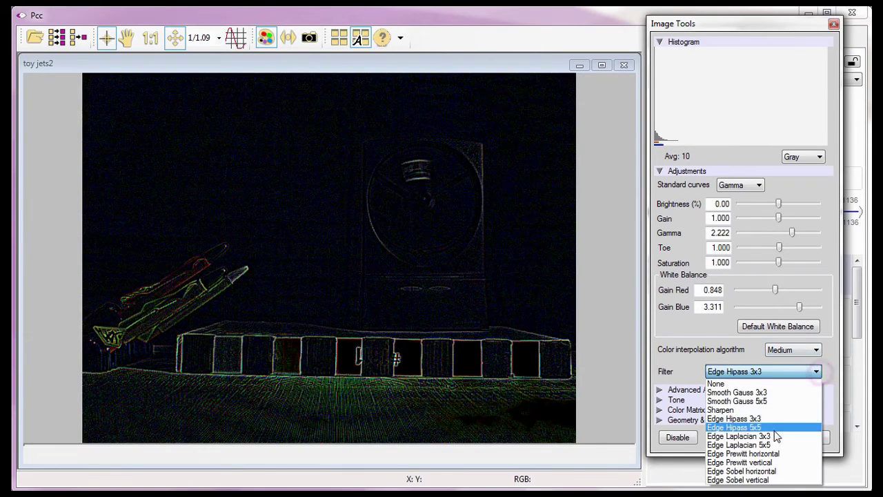
pyautogui.click(766, 427)
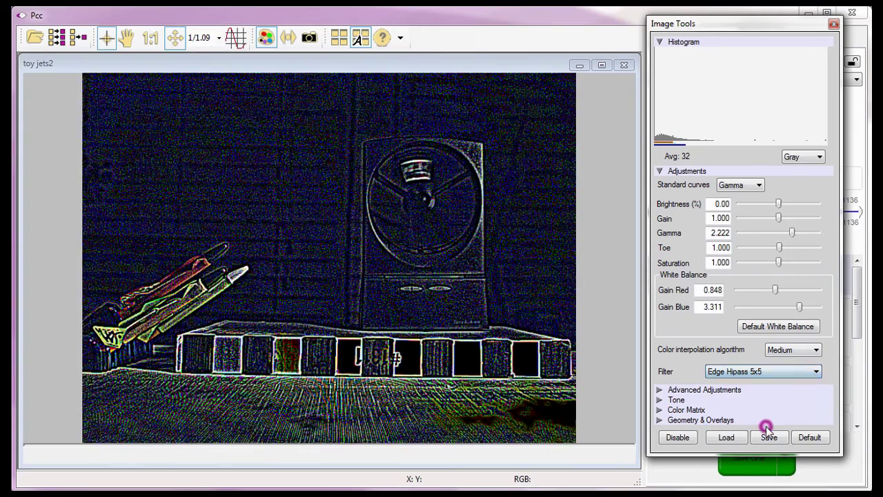
pyautogui.click(816, 373)
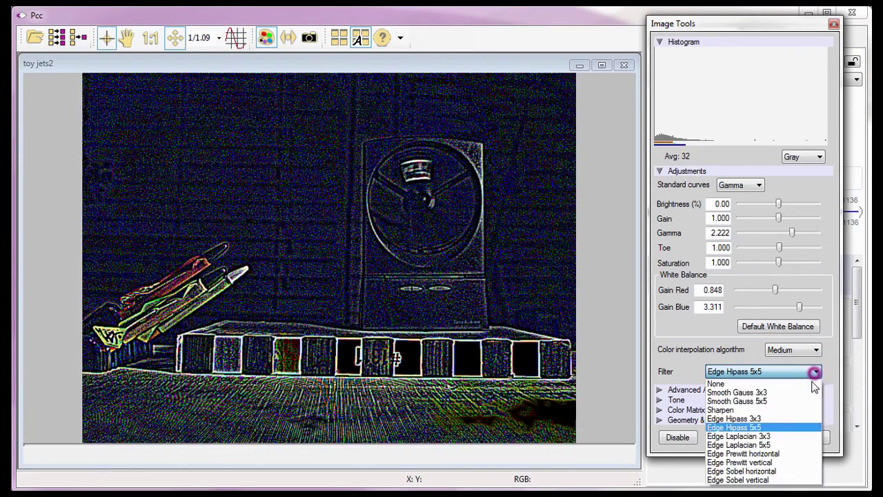
pyautogui.click(784, 439)
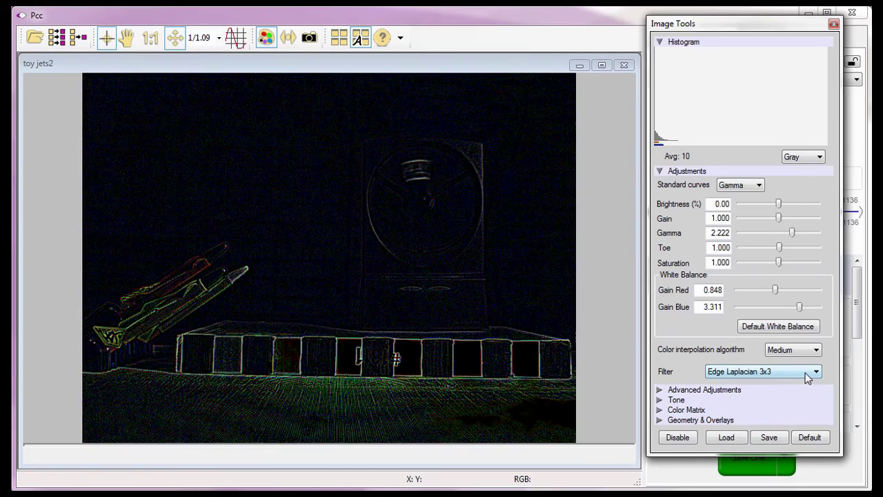
pyautogui.click(805, 372)
pyautogui.click(780, 445)
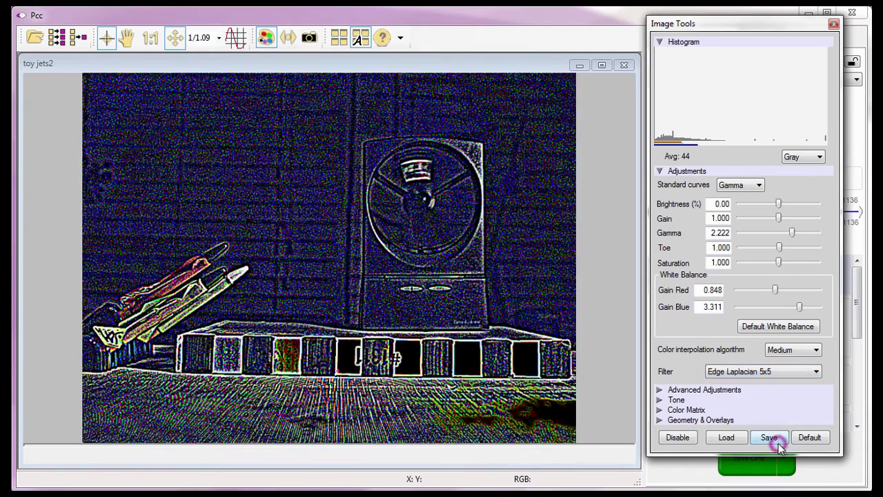
pyautogui.click(798, 373)
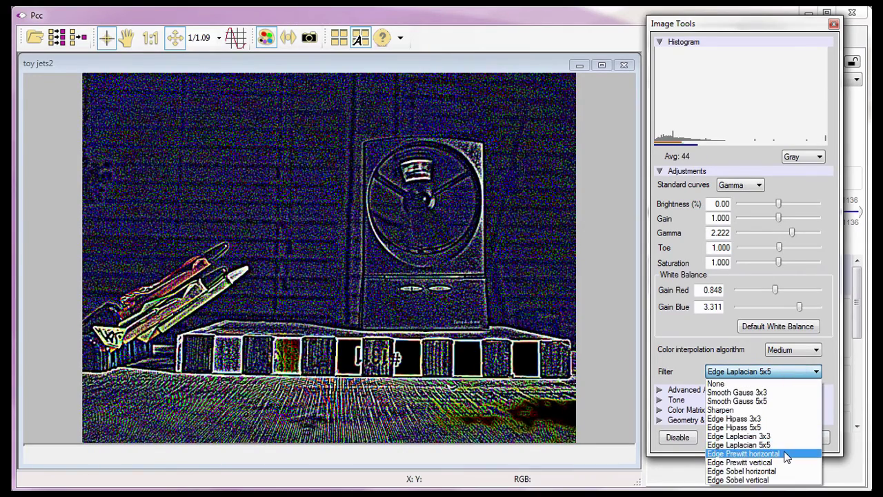
pyautogui.click(782, 454)
pyautogui.click(797, 373)
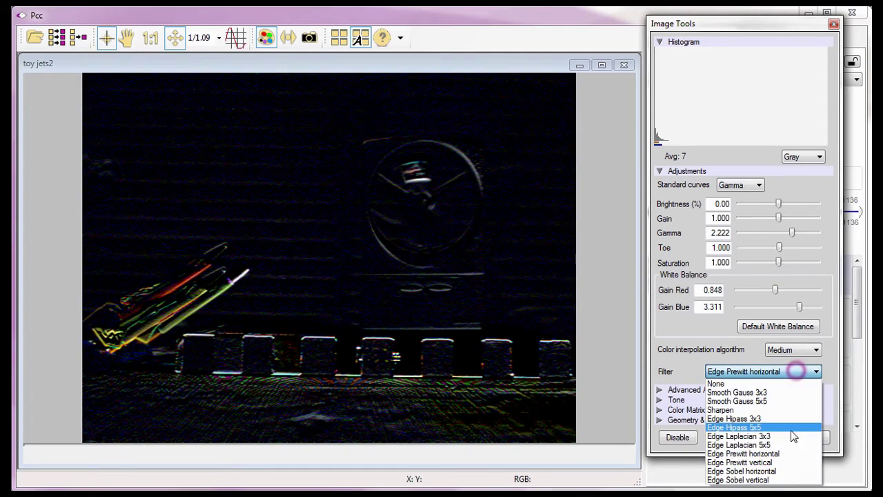
pyautogui.click(785, 462)
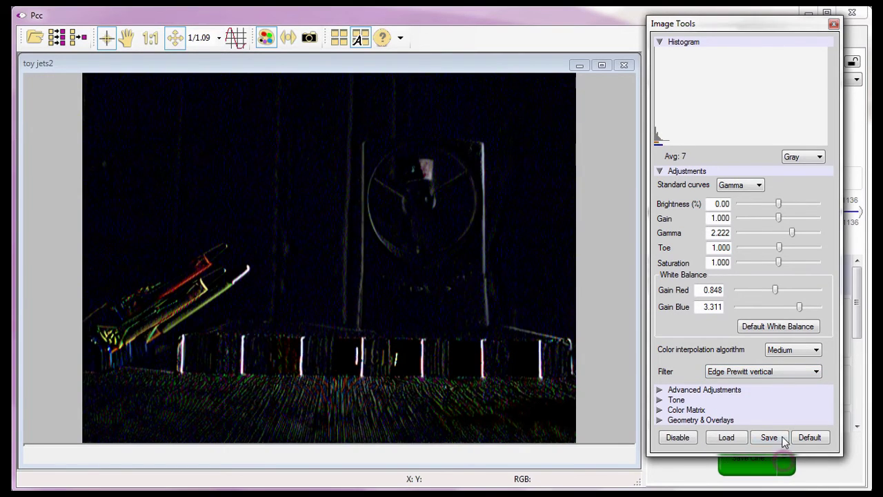
pyautogui.click(790, 370)
pyautogui.click(780, 470)
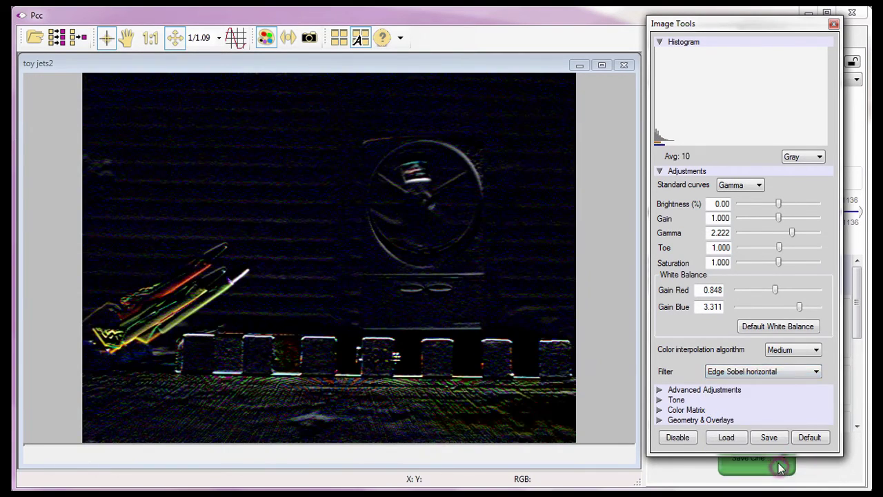
pyautogui.click(790, 372)
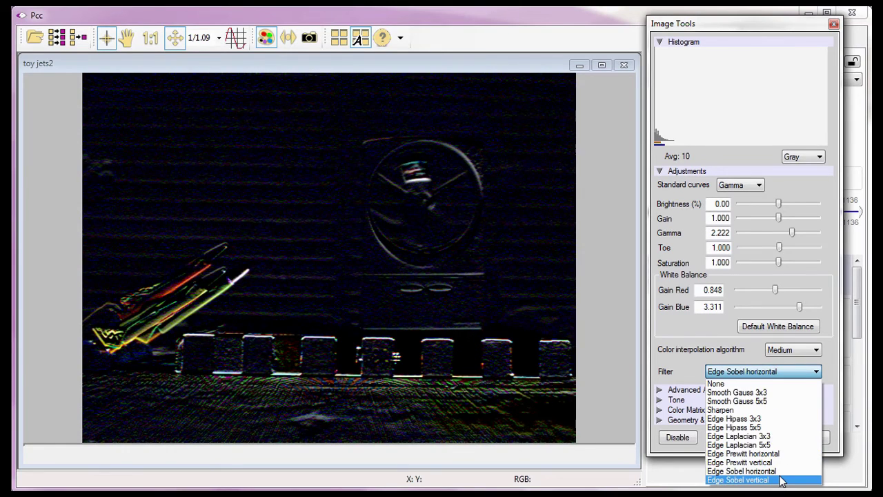
pyautogui.click(782, 479)
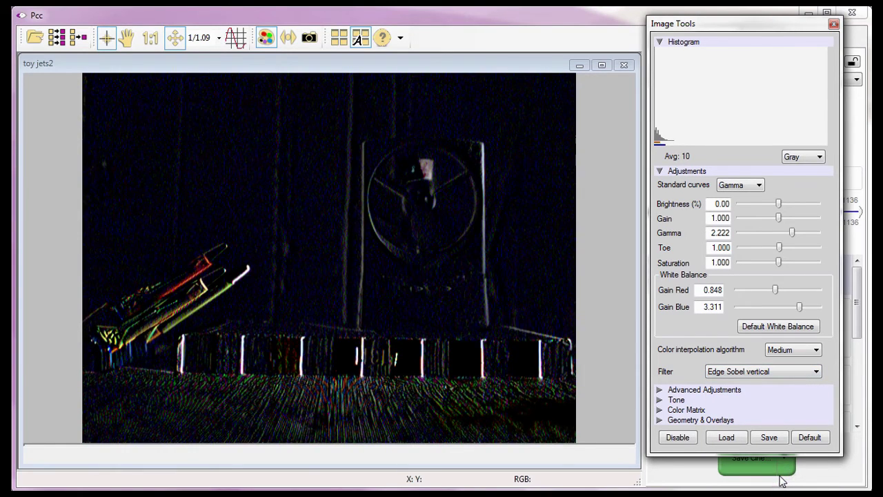
# - Settle on the Edge Hipass 5x5 filter with saturation 0, then close Image Tools
pyautogui.click(817, 371)
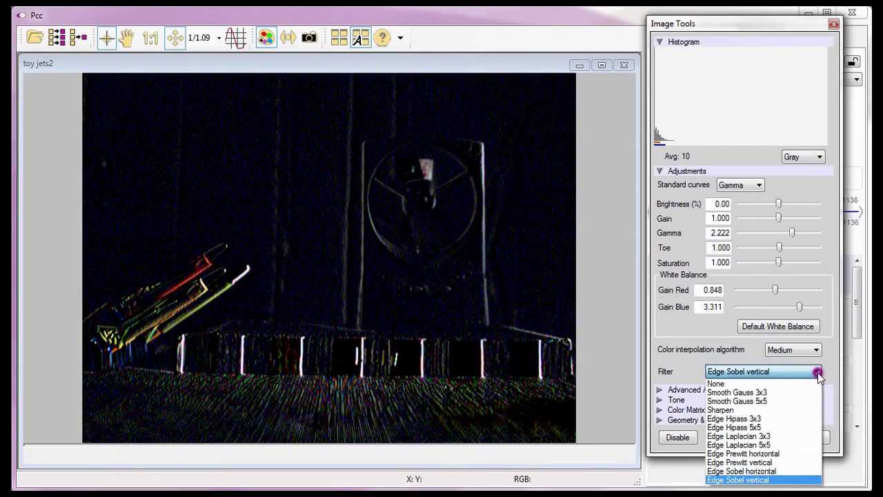
pyautogui.click(782, 427)
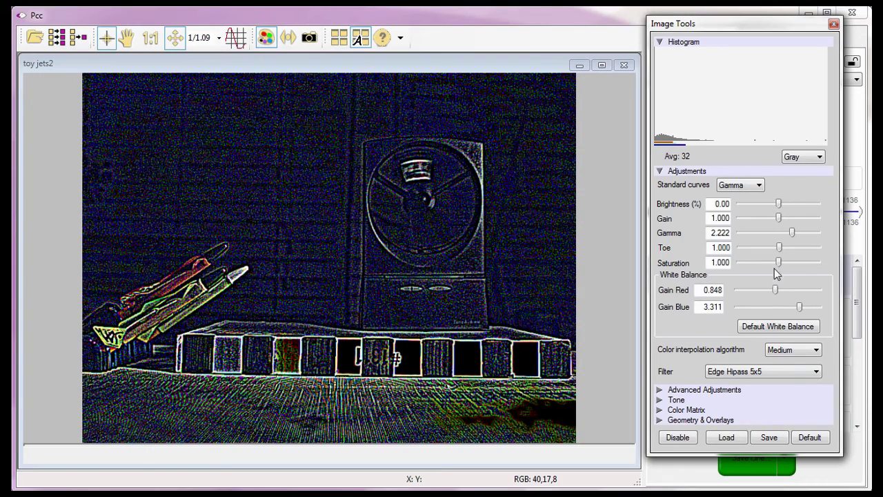
pyautogui.scroll(-10, 781, 262)
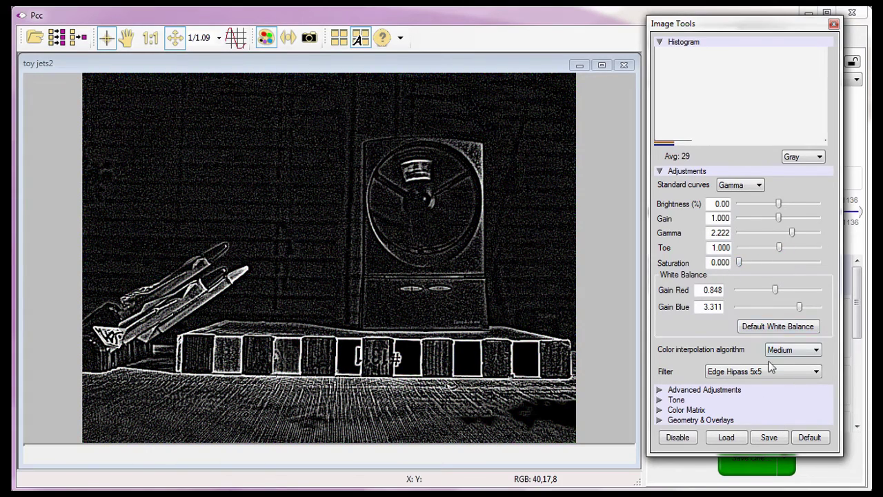
pyautogui.click(833, 27)
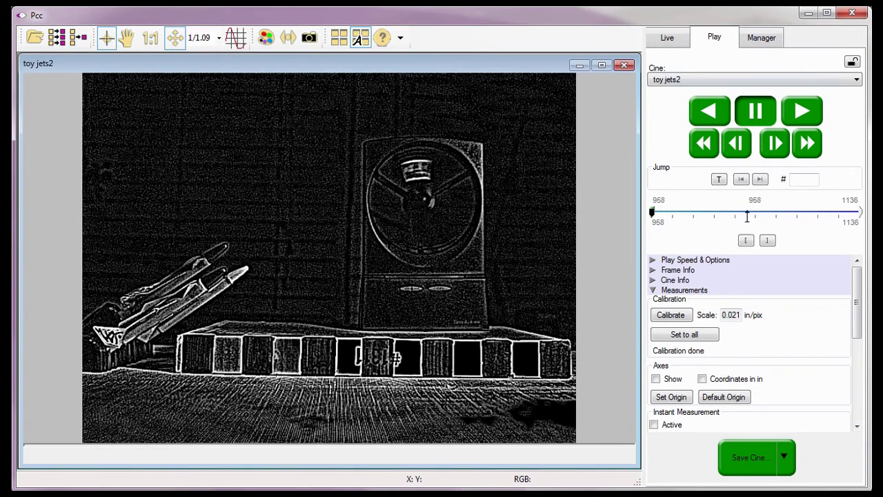
# - List the available cine files from the Play tab's Cine dropdown
pyautogui.click(709, 316)
pyautogui.click(723, 336)
pyautogui.click(858, 81)
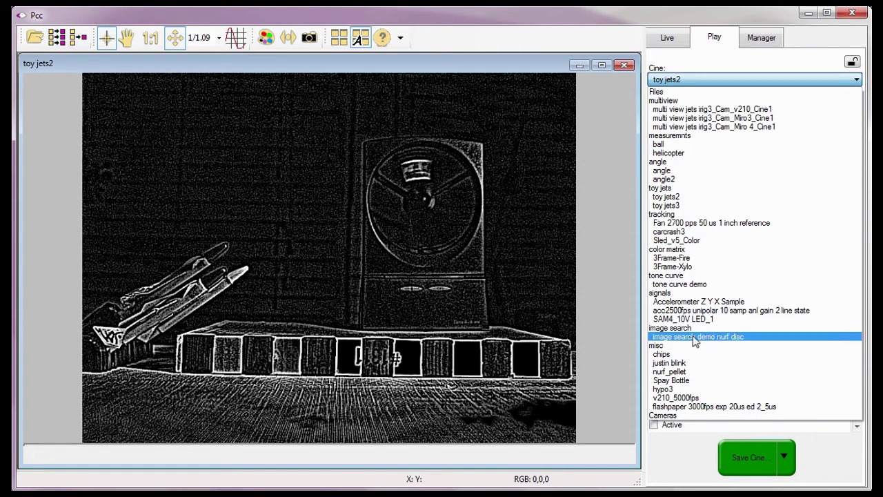
# - Open the chips and nurf_pellet cines from the Cine list
pyautogui.click(681, 353)
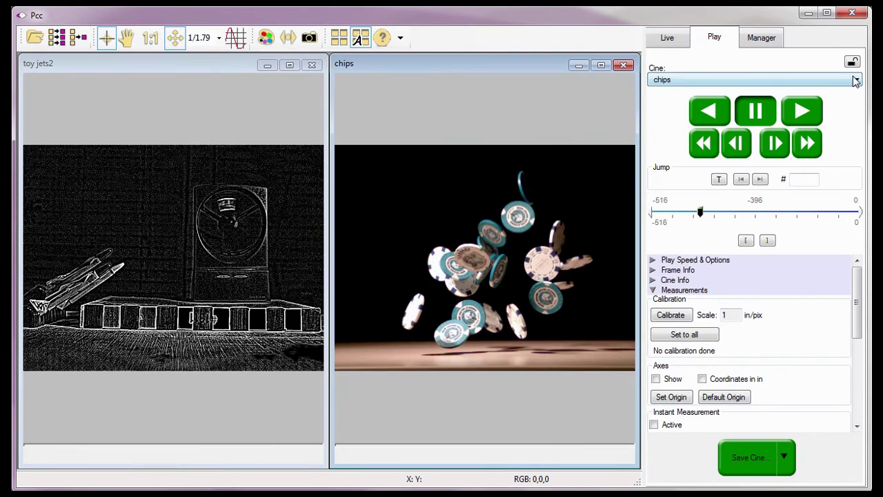
pyautogui.click(856, 80)
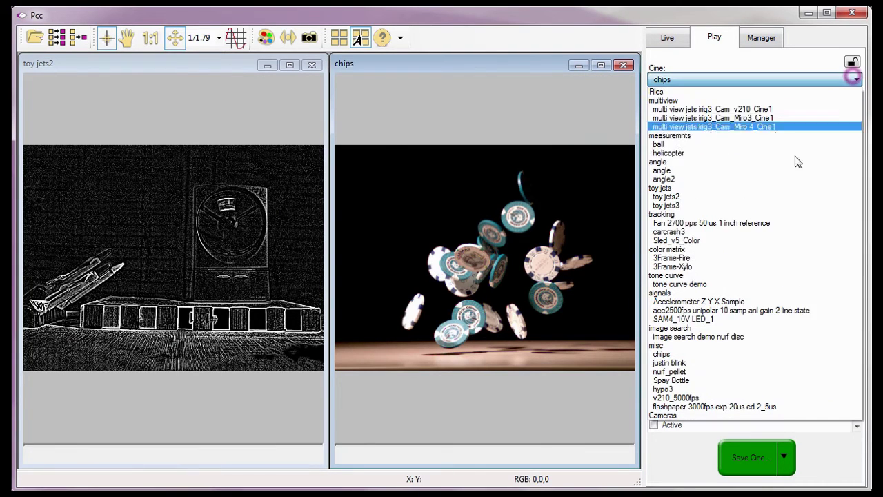
pyautogui.click(675, 372)
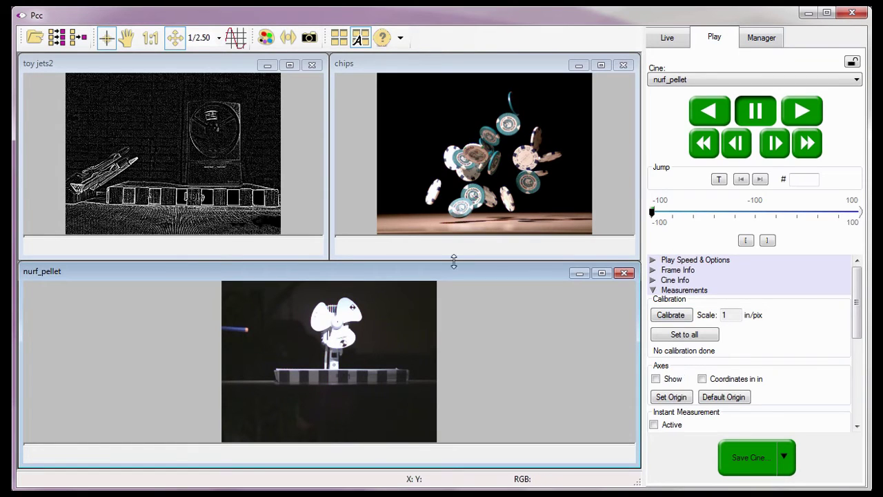
# - Compare calibration across toy jets2, nurf_pellet and chips, finding the new cines at 1 in/pix
pyautogui.click(97, 69)
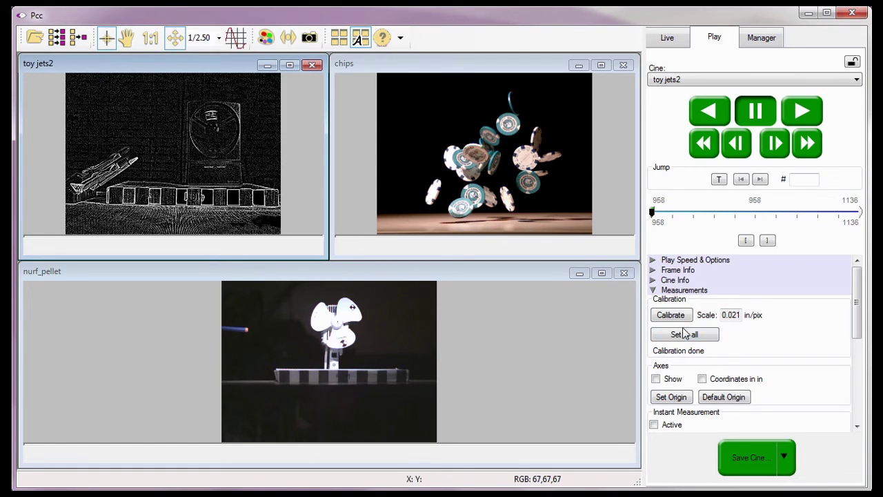
pyautogui.click(80, 274)
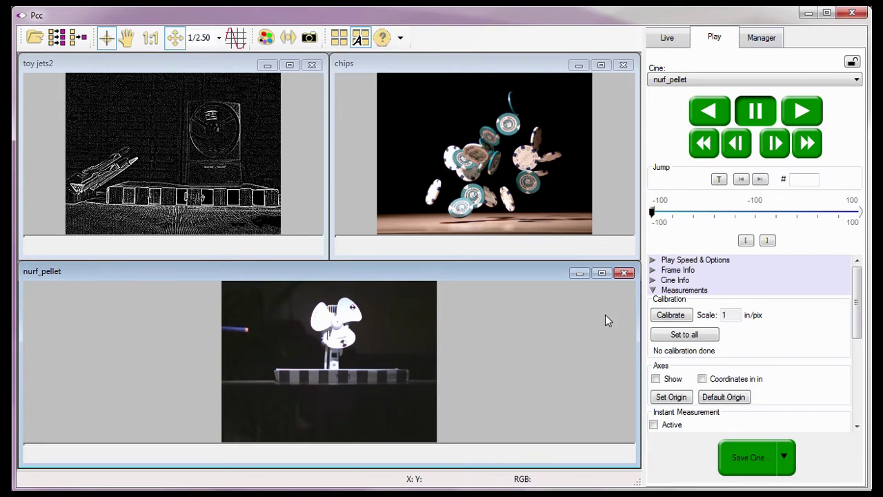
pyautogui.click(724, 330)
pyautogui.click(458, 69)
# - Apply the toy jets2 0.021 in/pix calibration to all open cines with Set to all
pyautogui.click(723, 328)
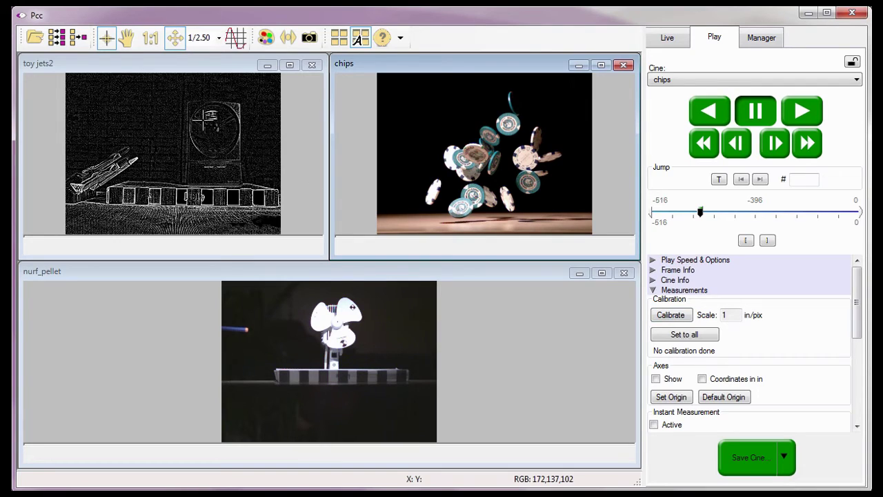
pyautogui.click(84, 62)
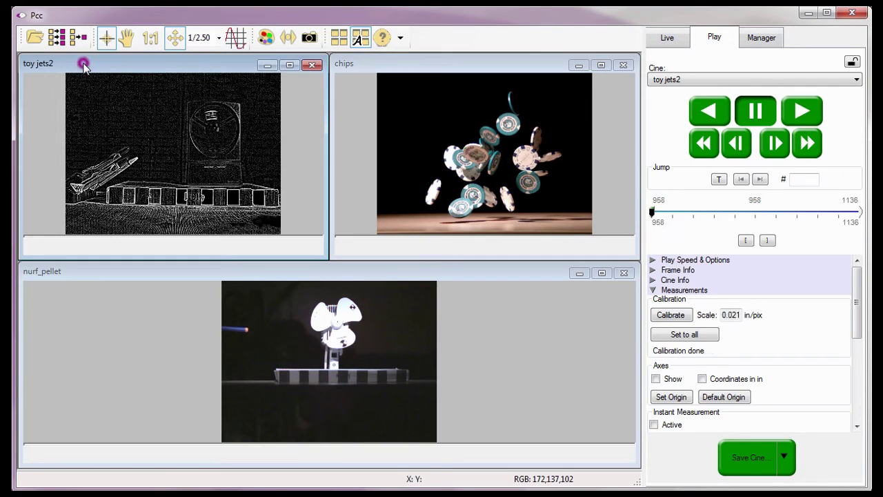
pyautogui.click(690, 334)
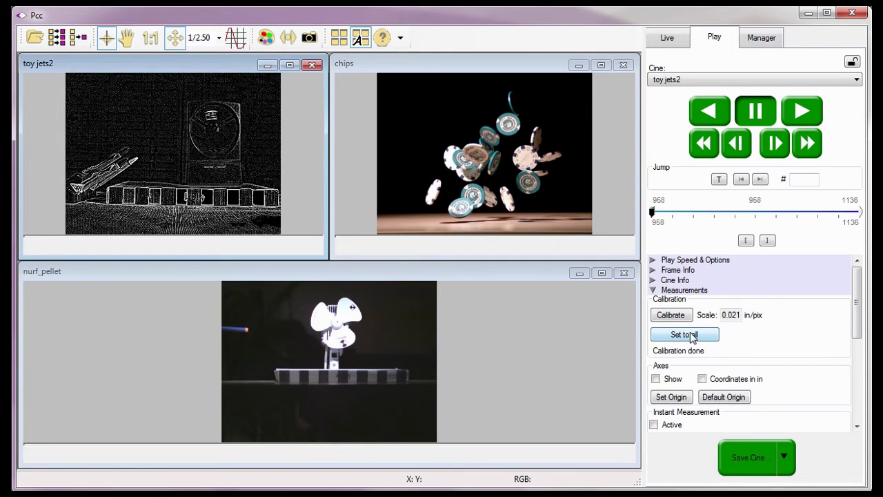
# - Confirm nurf_pellet and chips now show 0.021 in/pix calibration, then close both cines
pyautogui.click(61, 273)
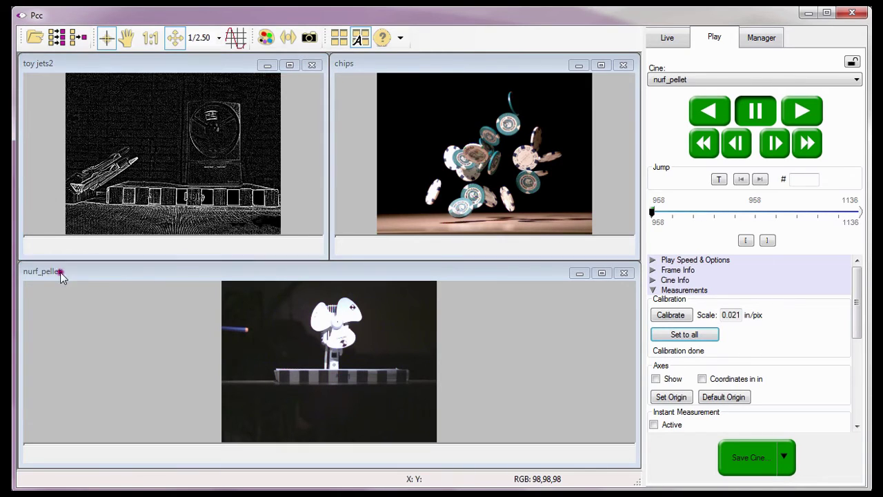
pyautogui.click(723, 326)
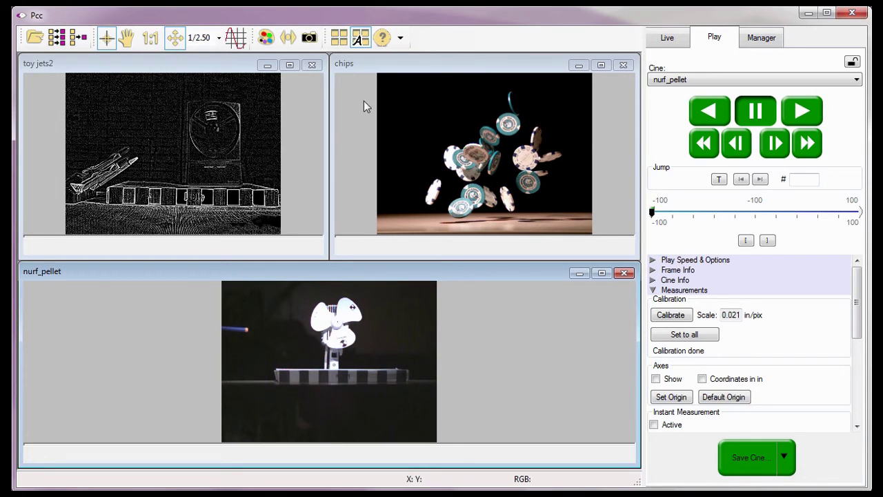
pyautogui.click(362, 66)
pyautogui.click(726, 328)
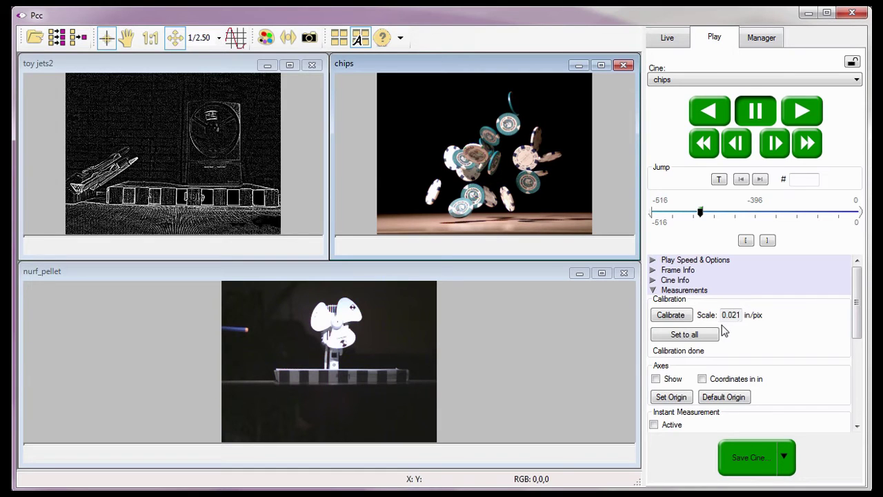
pyautogui.click(623, 65)
pyautogui.click(622, 66)
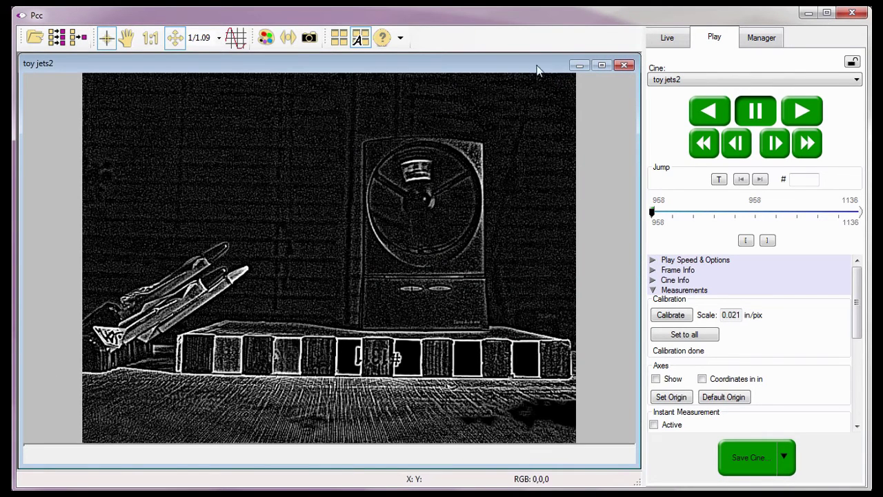
# - Turn on axes display and place the toy jets2 origin at the toy jet's nose tip
pyautogui.click(653, 377)
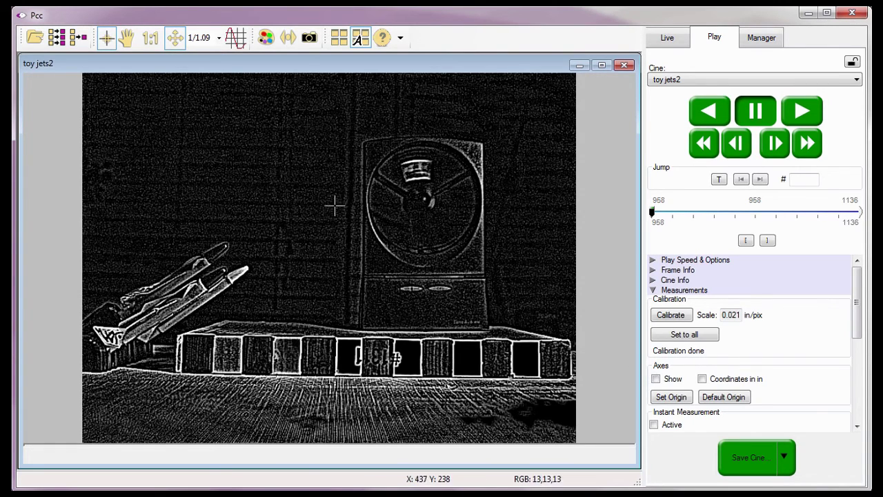
pyautogui.click(82, 75)
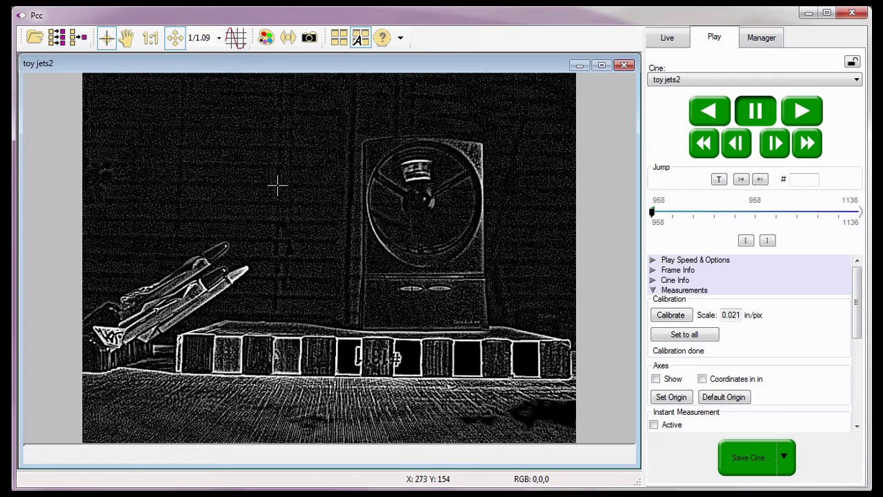
pyautogui.click(662, 401)
pyautogui.click(227, 269)
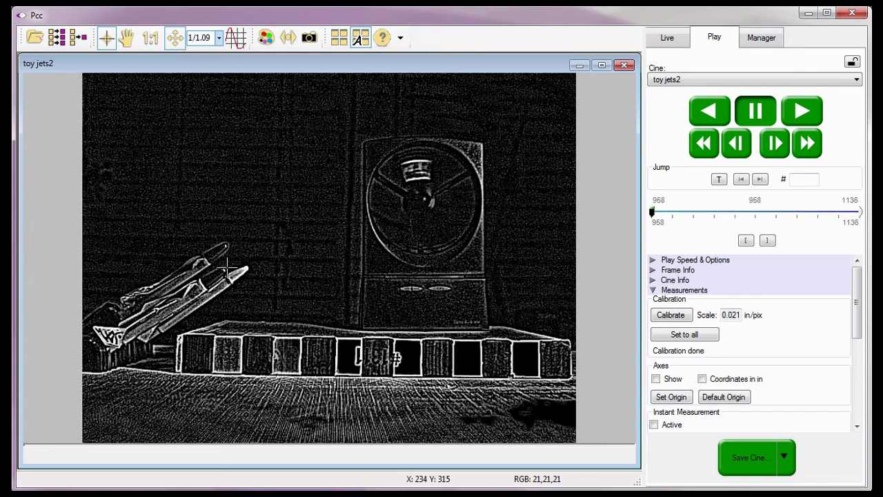
# - Zoom the toy jets2 view to 10x
pyautogui.click(182, 38)
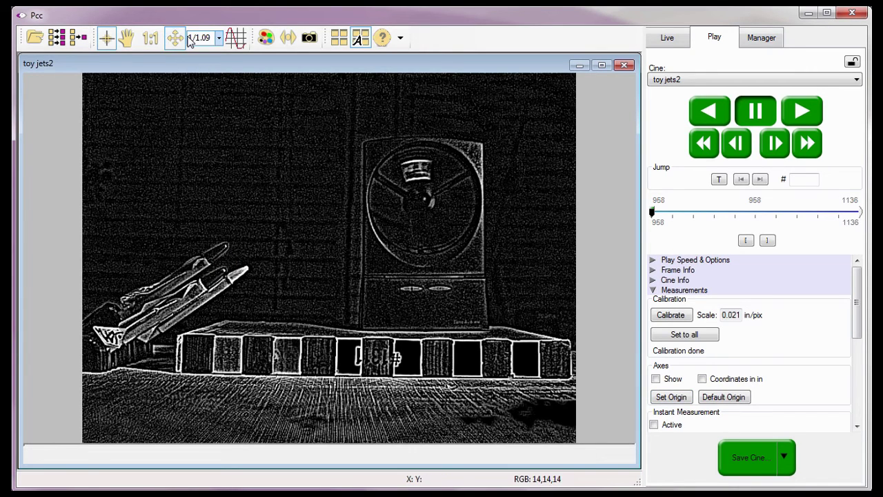
pyautogui.write('10')
pyautogui.press('Return')
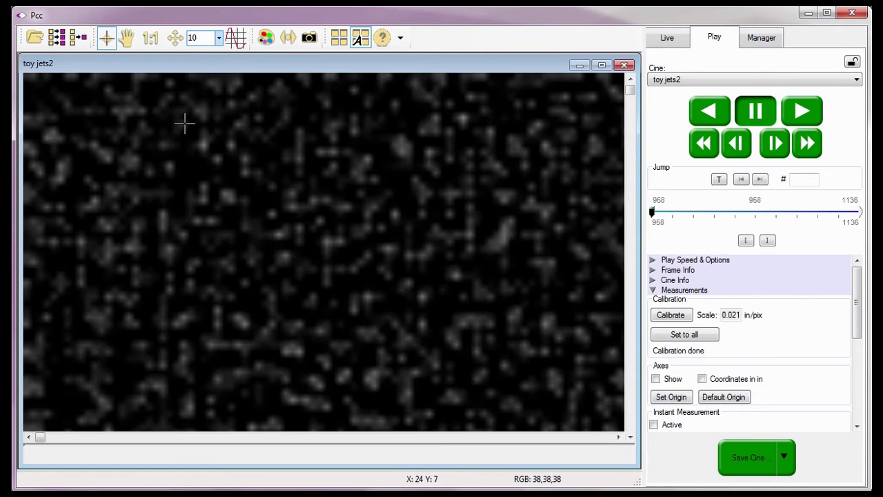
# - Disable Smooth Zoom in Preferences and pan the magnified image with the Hand tool
pyautogui.click(762, 38)
pyautogui.click(670, 457)
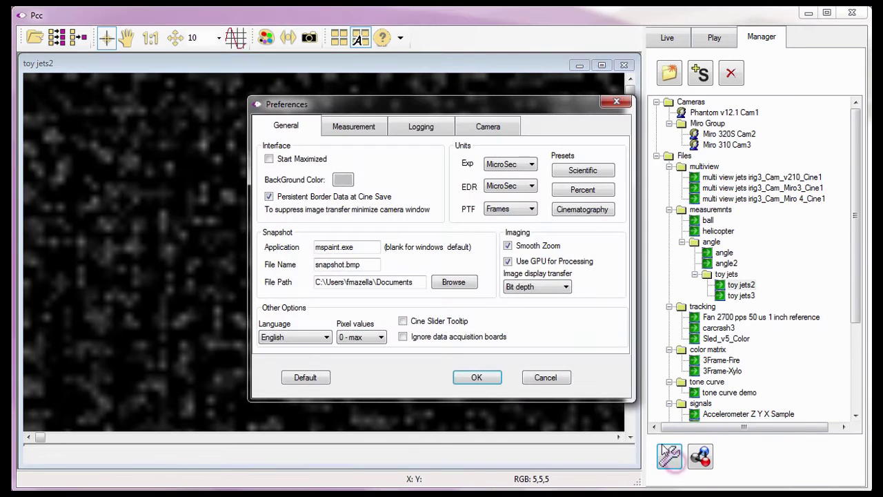
pyautogui.click(508, 246)
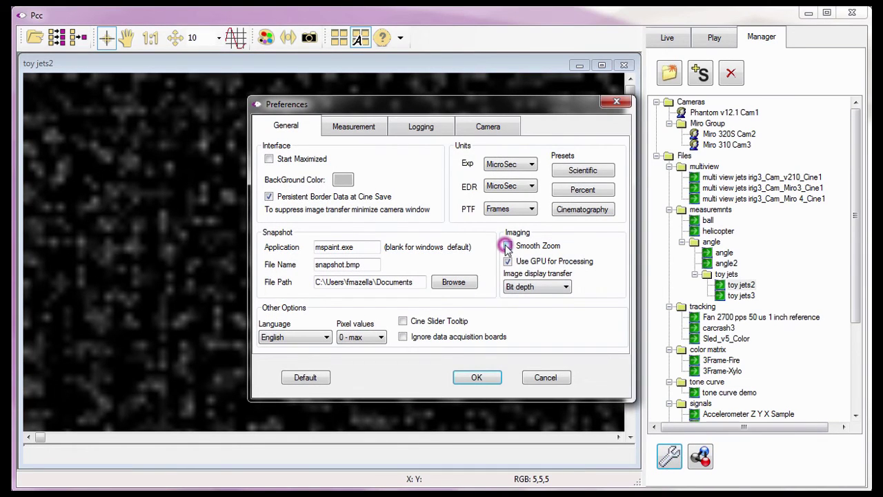
pyautogui.click(476, 377)
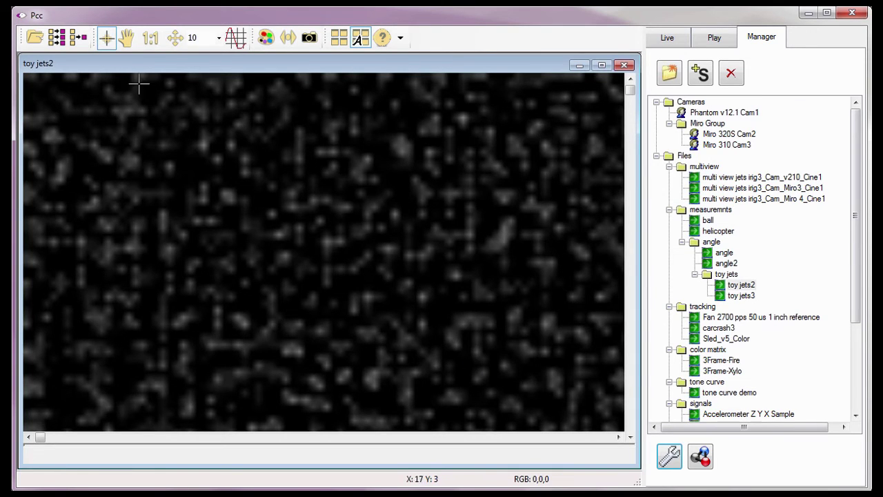
pyautogui.click(127, 39)
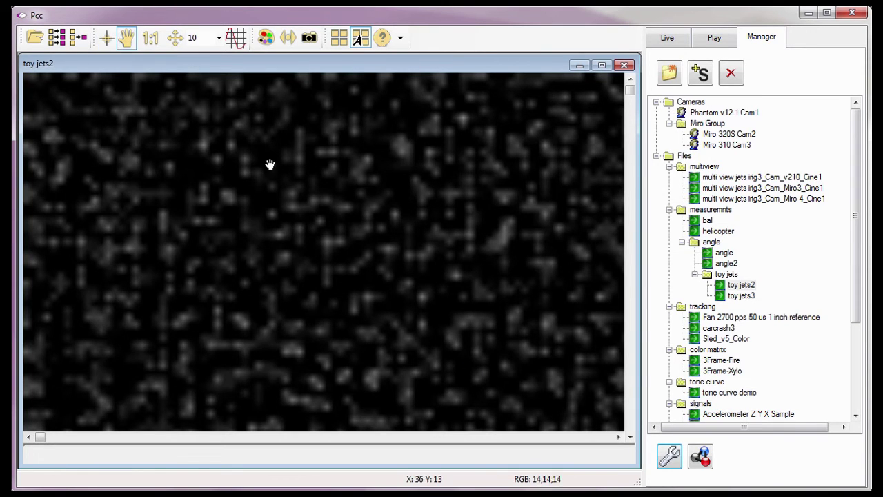
pyautogui.moveTo(451, 319); pyautogui.dragTo(337, 137)
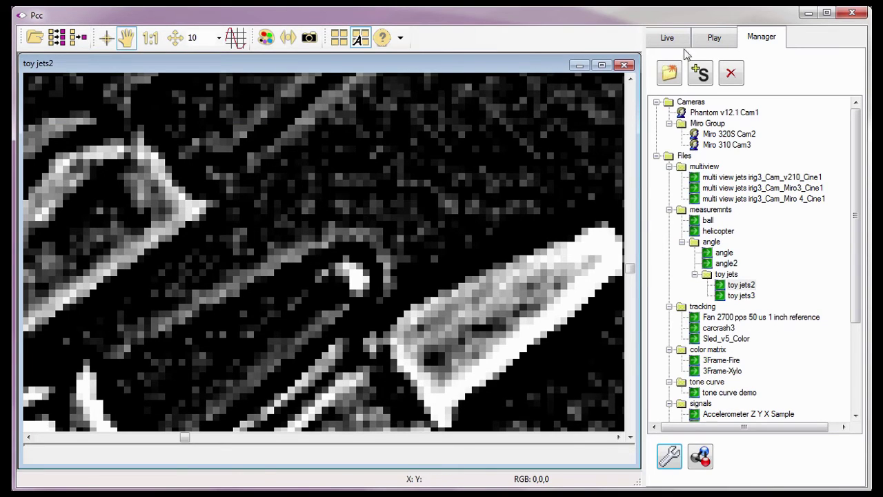
# - Report coordinates in inches, set the axes origin between the two jets, and show the axes
pyautogui.click(713, 39)
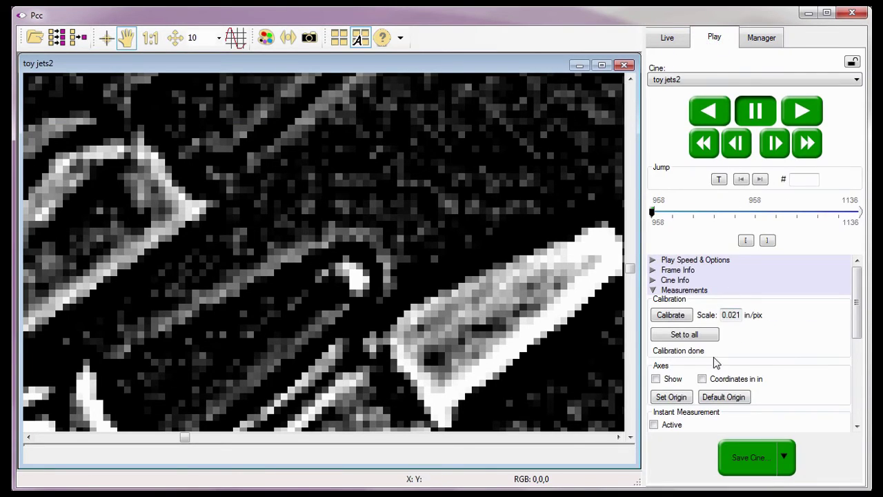
pyautogui.click(703, 379)
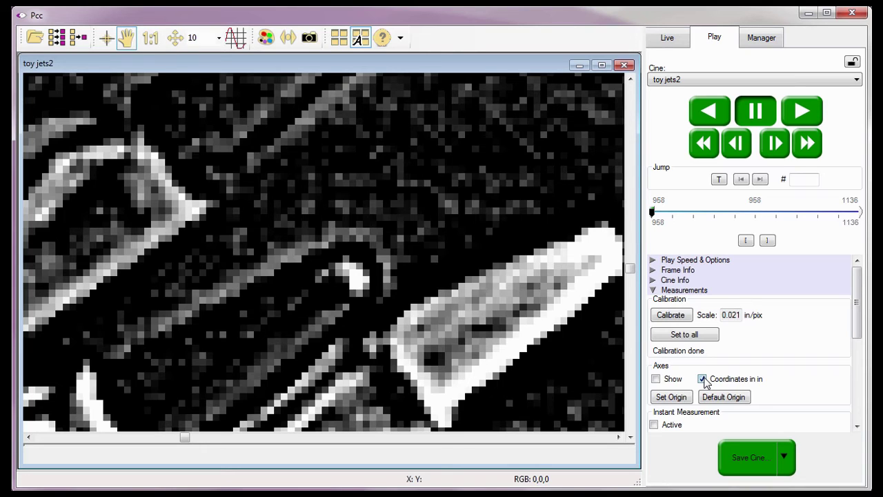
pyautogui.click(678, 401)
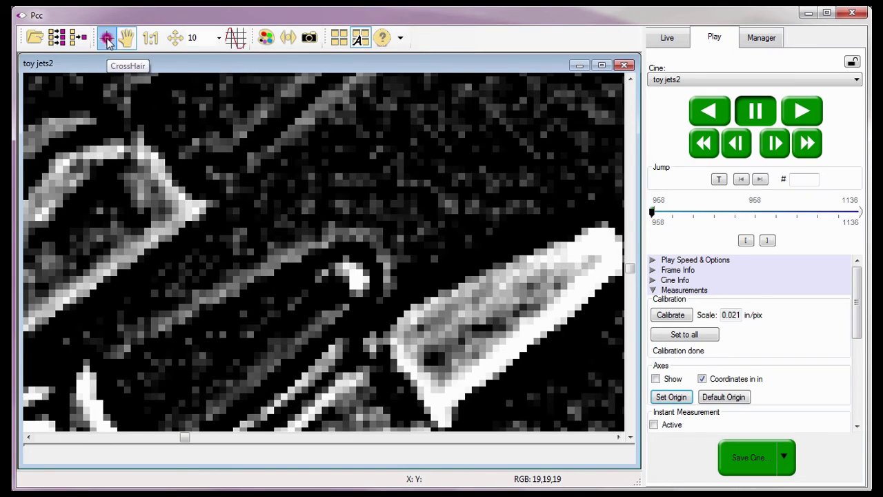
pyautogui.press('Tab')
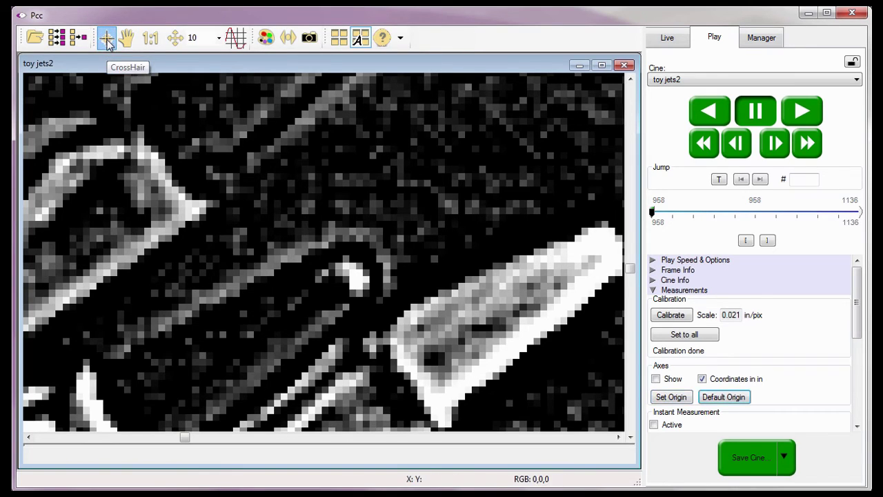
pyautogui.click(107, 39)
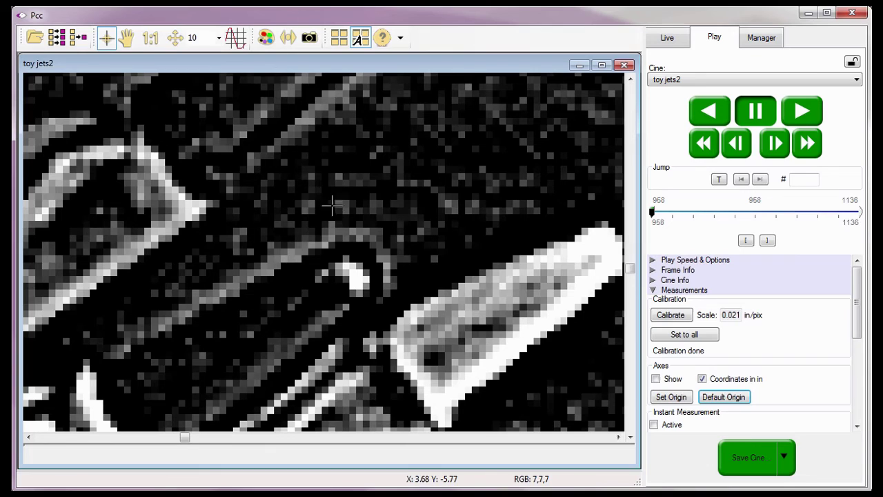
pyautogui.click(374, 244)
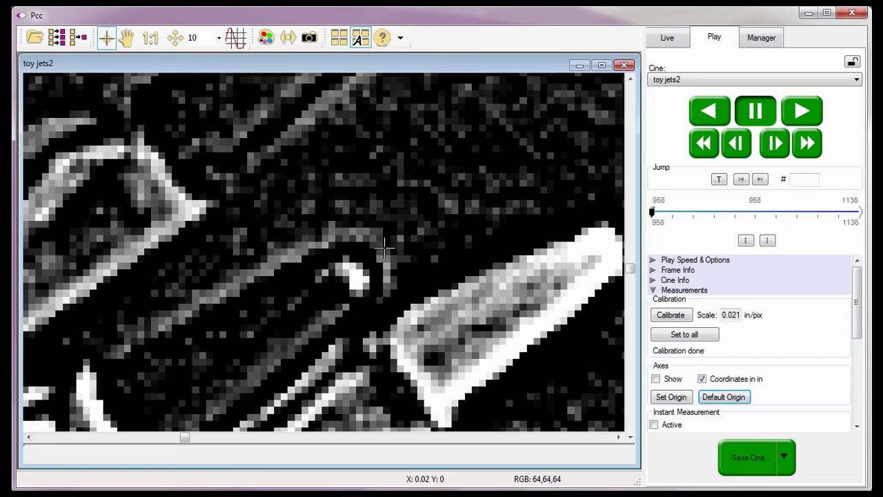
pyautogui.click(655, 380)
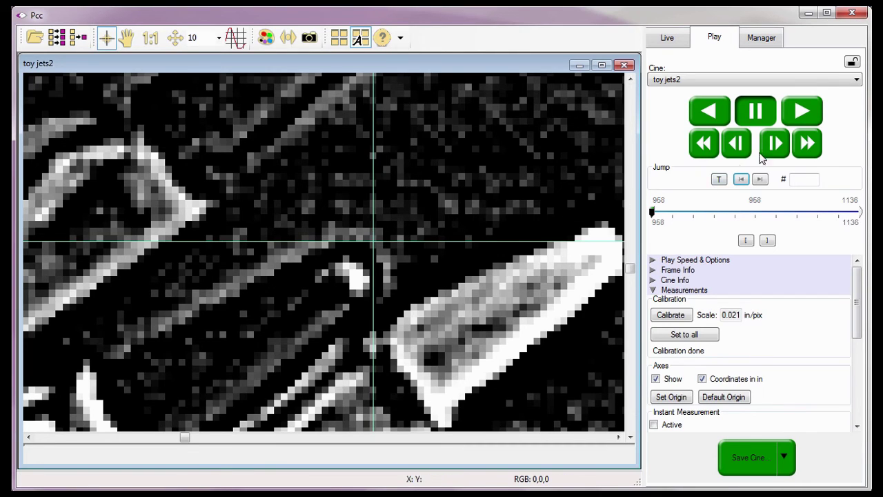
# - Play toy jets2 and pause at frame 994, then Zoom Fit to show the entire frame
pyautogui.click(802, 109)
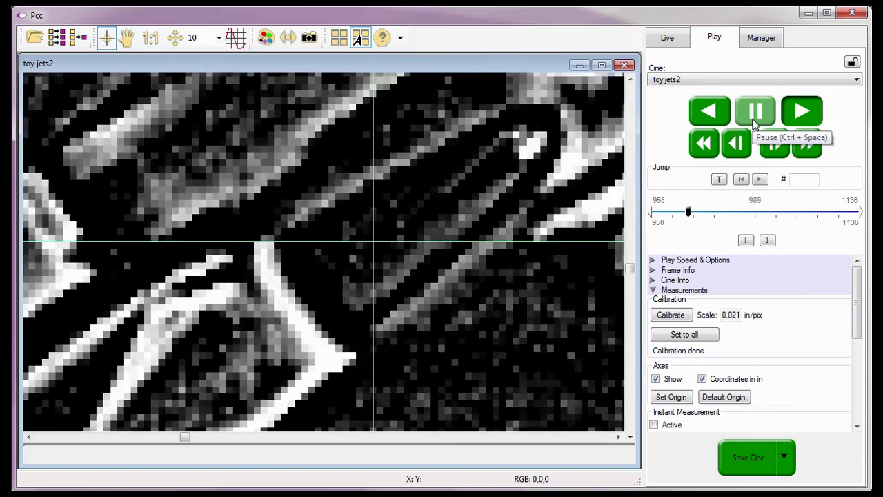
pyautogui.click(755, 121)
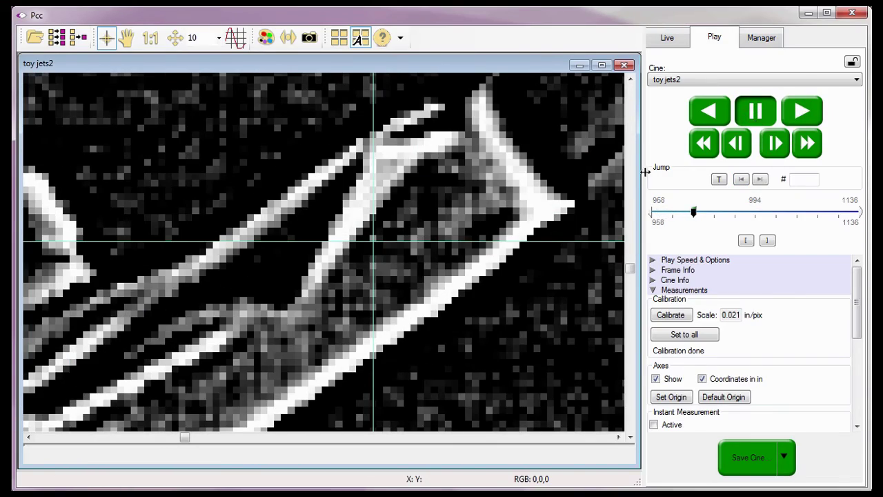
pyautogui.moveTo(631, 269); pyautogui.dragTo(630, 241)
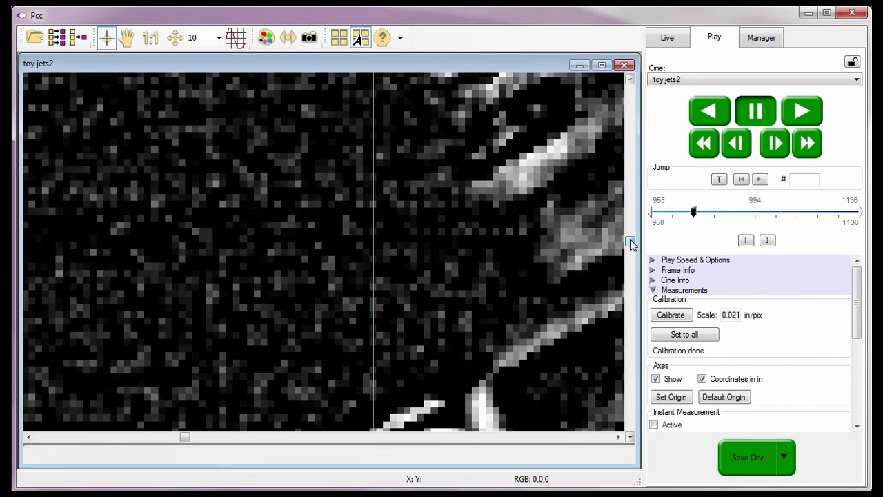
pyautogui.moveTo(188, 438); pyautogui.dragTo(242, 443)
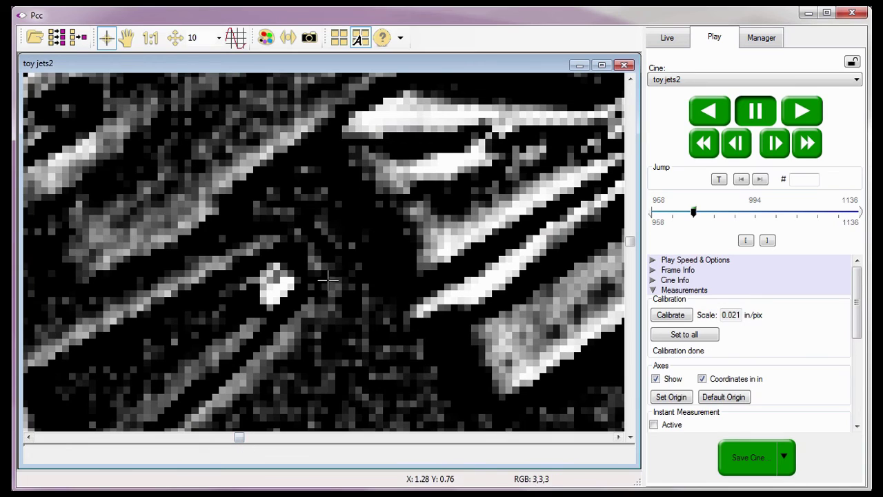
pyautogui.click(332, 236)
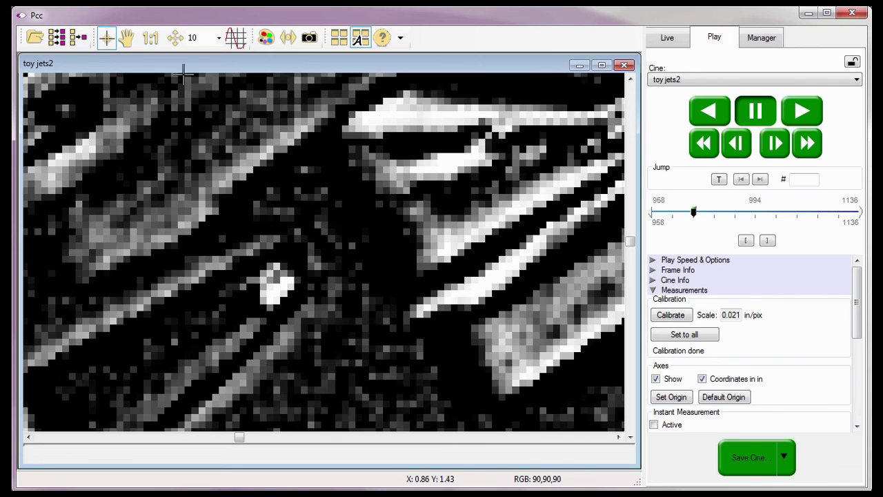
pyautogui.click(175, 42)
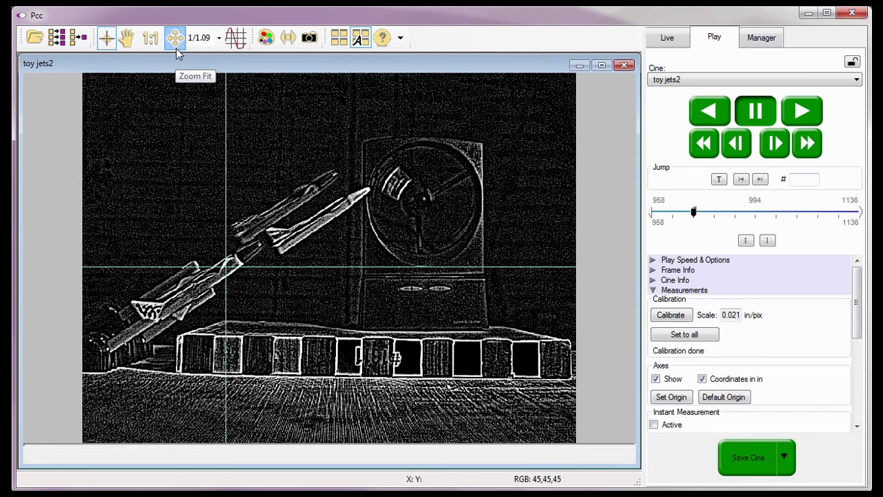
# - Reset the image adjustments to Default, removing the Edge Hipass filter so toy jets2 returns to colour
pyautogui.click(267, 37)
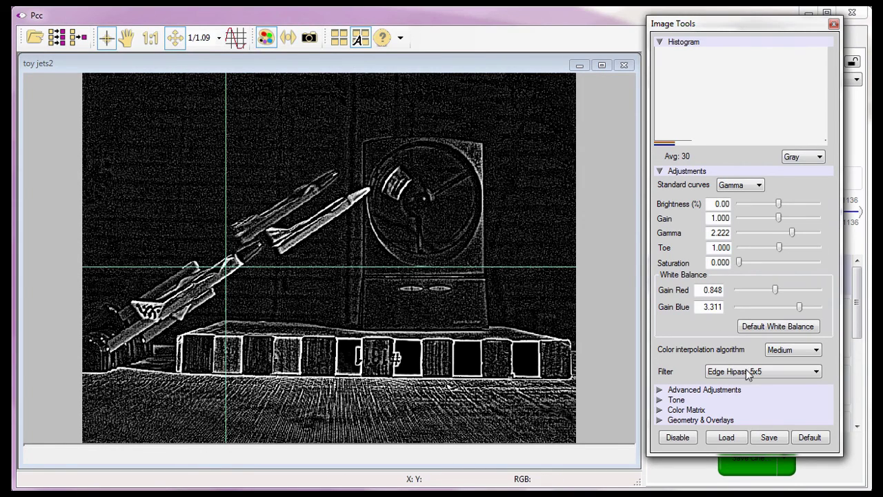
pyautogui.click(810, 437)
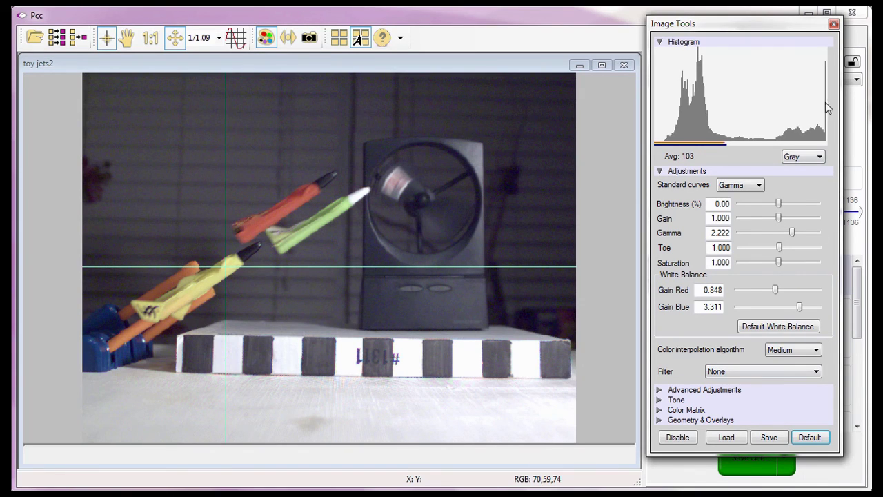
pyautogui.click(833, 25)
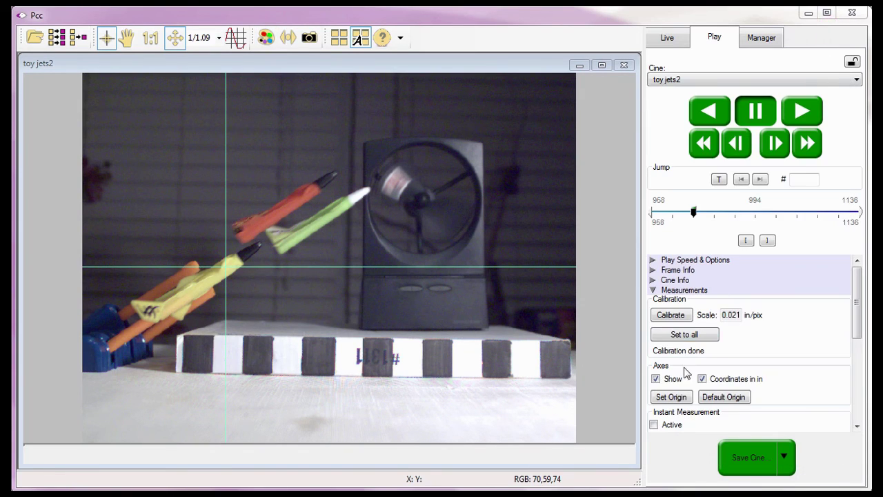
# - Restore the default origin, hide the axes, and turn off coordinates in inches
pyautogui.click(717, 399)
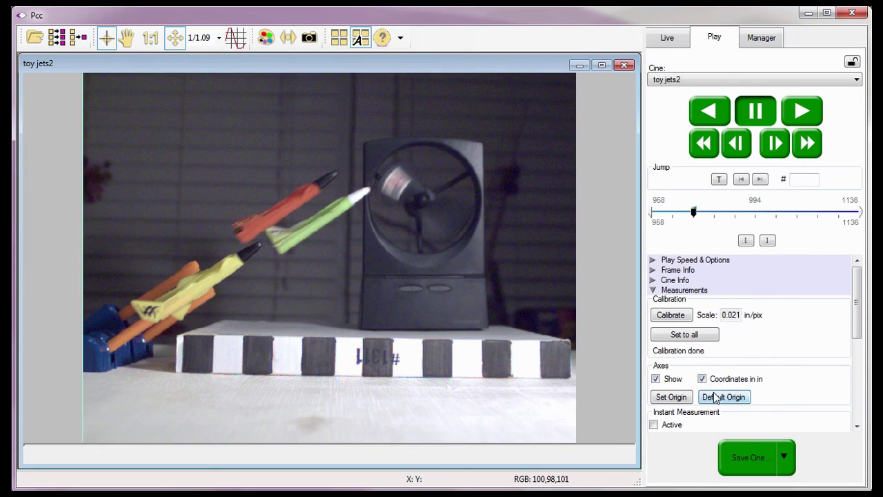
pyautogui.click(656, 379)
pyautogui.click(702, 378)
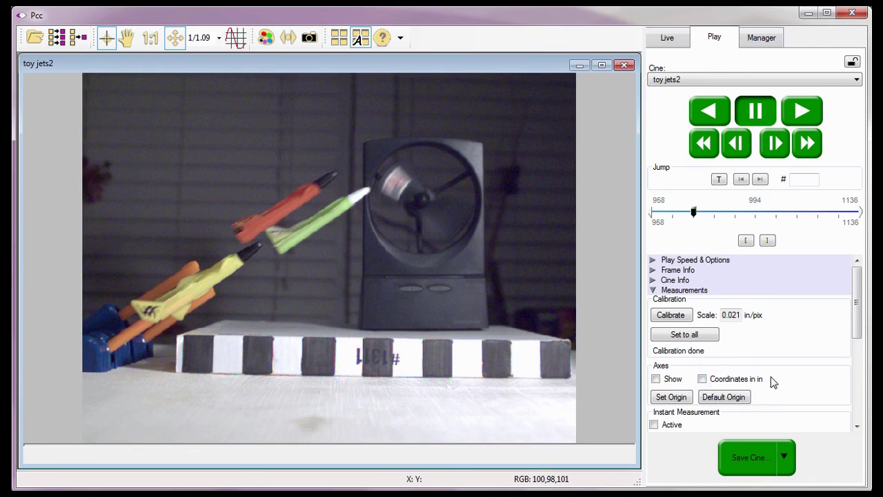